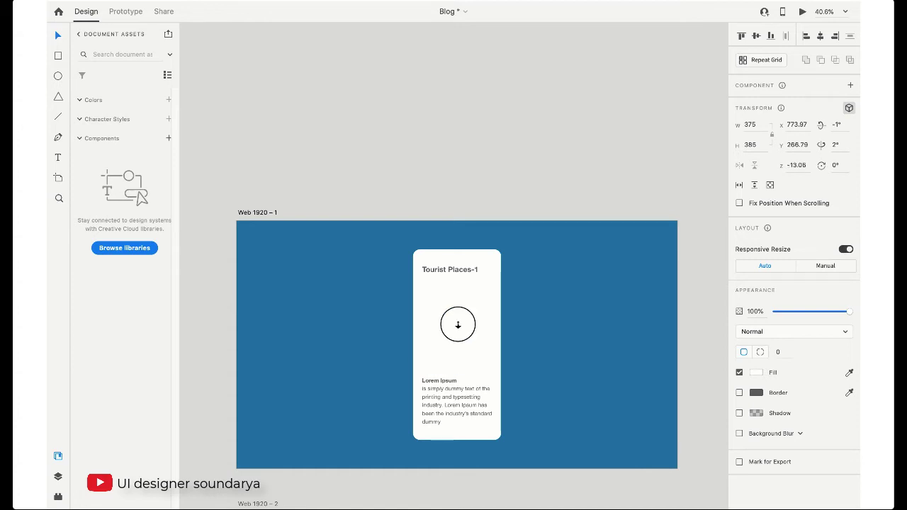
Try shifting the castle image in depth and position with its 3D transform controls on Web 1920 – 1.
drag(453, 343, 451, 378)
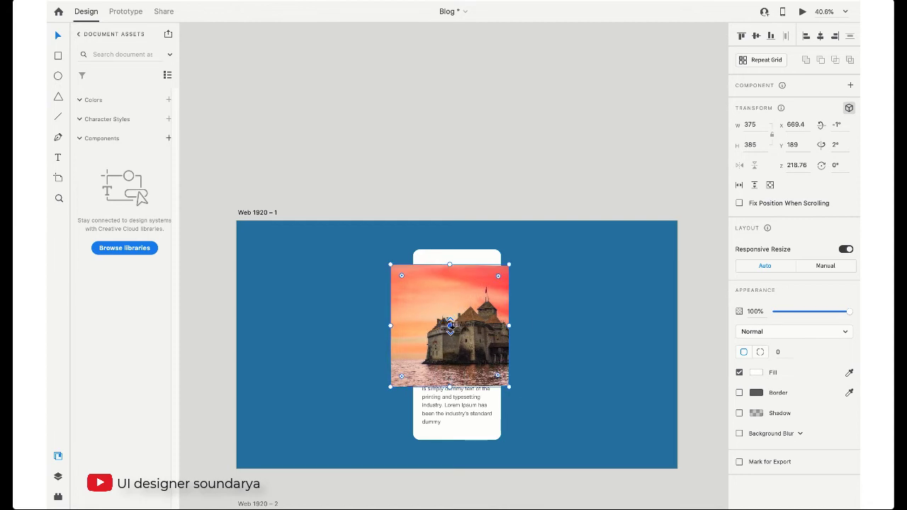
drag(450, 325, 479, 274)
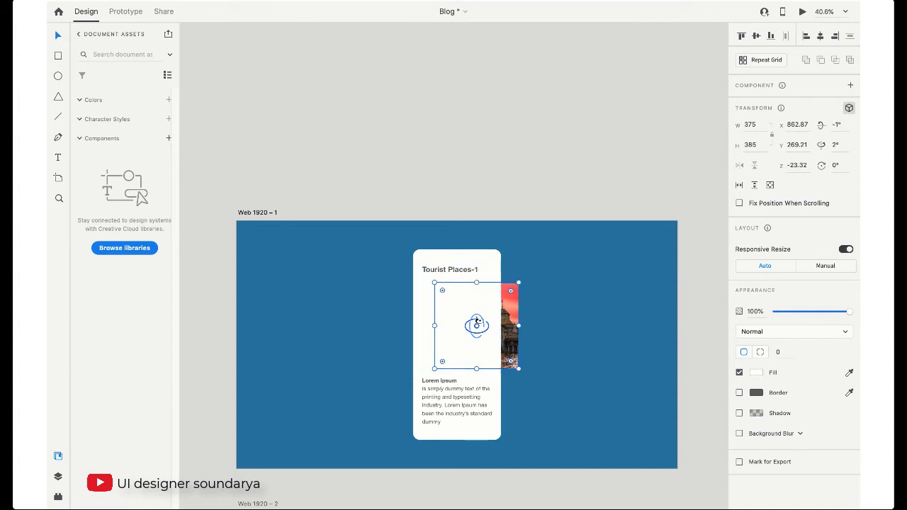
drag(477, 325, 457, 331)
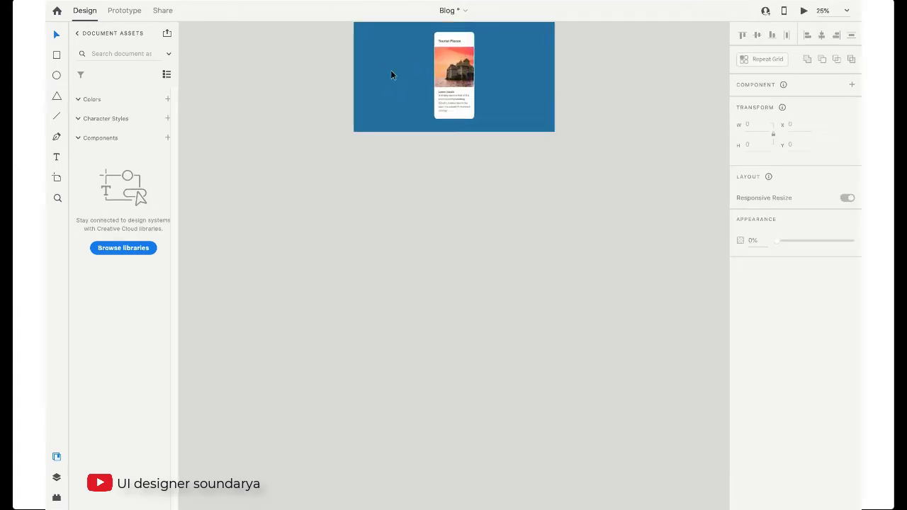
Duplicate the Web 1920 – 1 artboard directly below the original.
key(super+plus)
drag(410, 93, 401, 236)
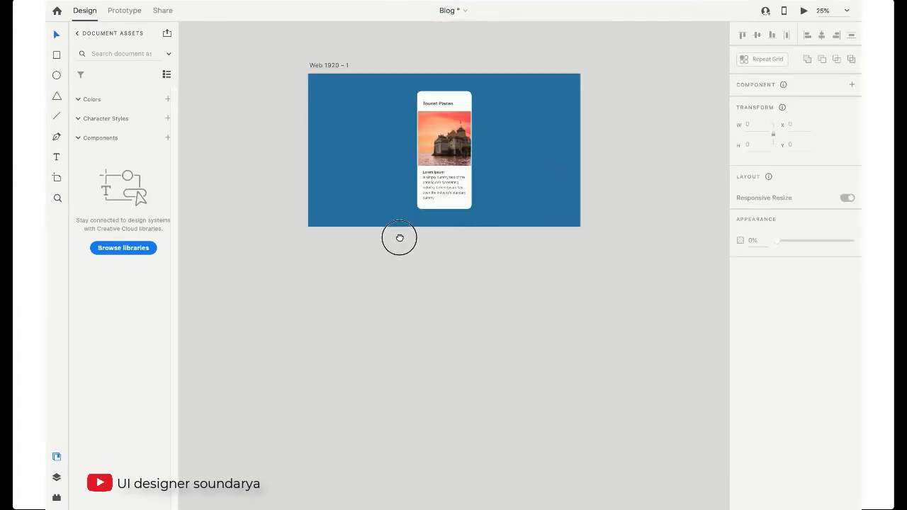
click(330, 66)
drag(330, 66, 305, 209)
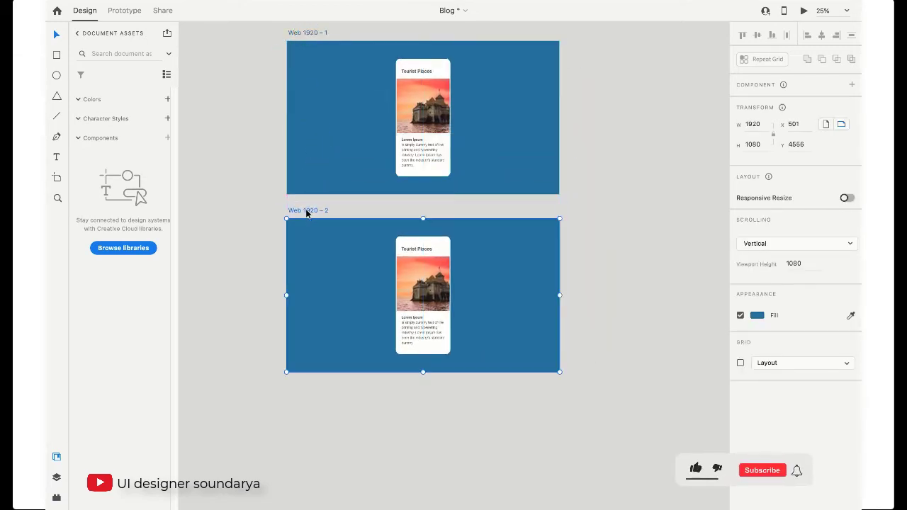
Move the castle image aside on Web 1920 – 2 and raise the opacity of the hidden images beneath it to 23%.
key(super+plus)
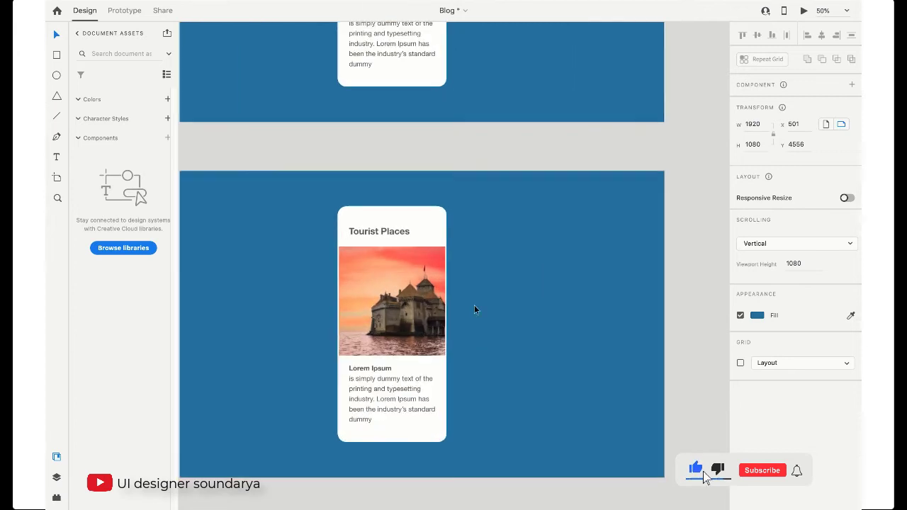
click(425, 308)
drag(425, 308, 465, 308)
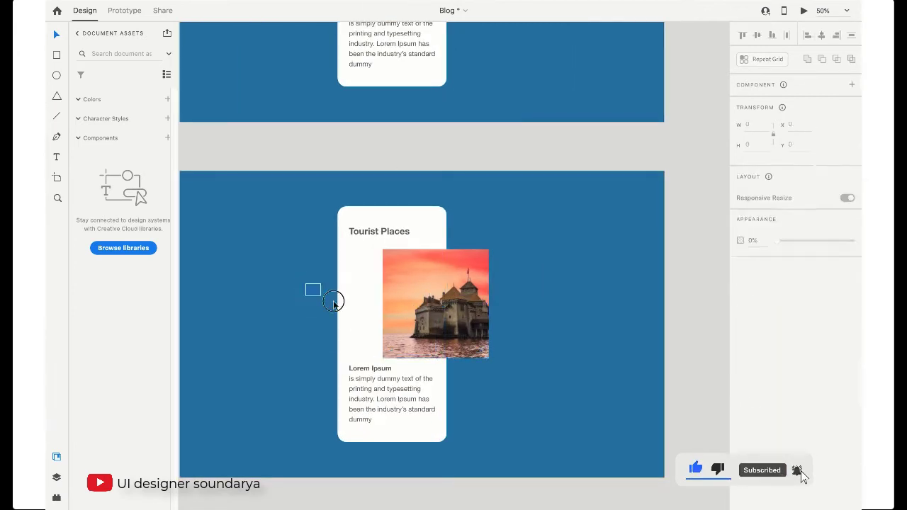
click(359, 319)
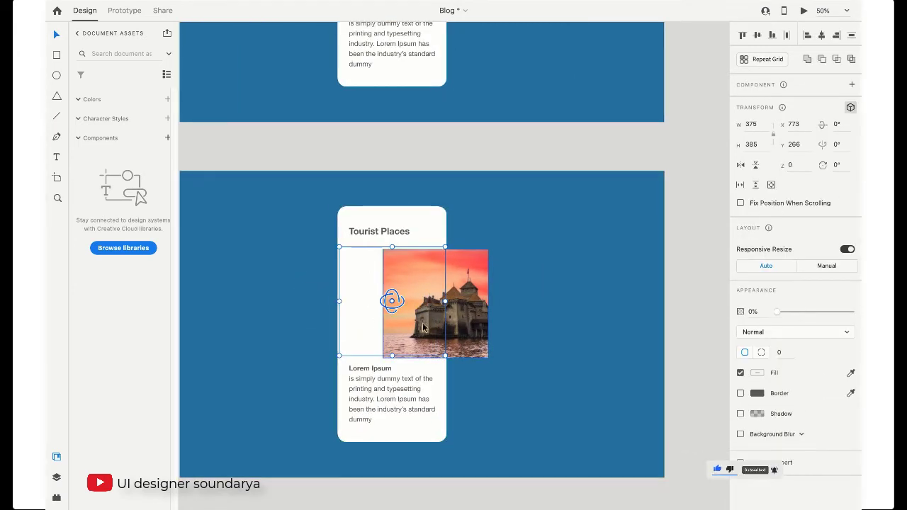
drag(776, 311, 794, 312)
click(577, 279)
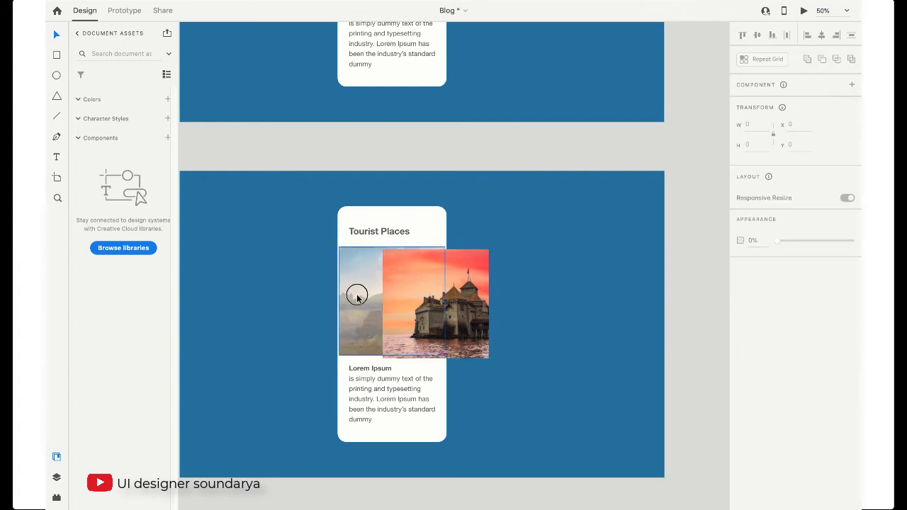
Shift the faded mountain image off the card to check the layer beneath, and put the mountain and castle images back in place.
drag(358, 296, 227, 296)
click(365, 314)
drag(312, 329, 405, 318)
click(530, 334)
key(ctrl+minus)
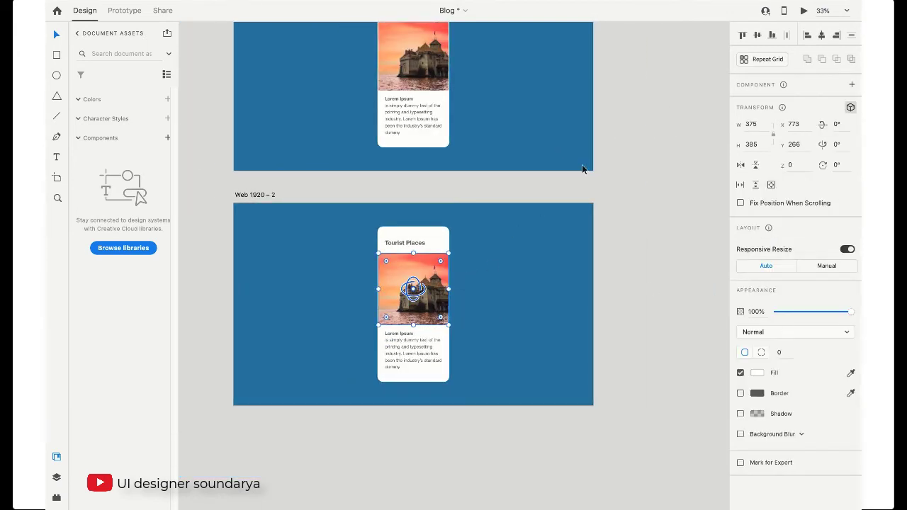
Rotate the castle image on Web 1920 – 2 until it is edge-on and lower the underlying images' opacity to 0%.
drag(412, 289, 395, 301)
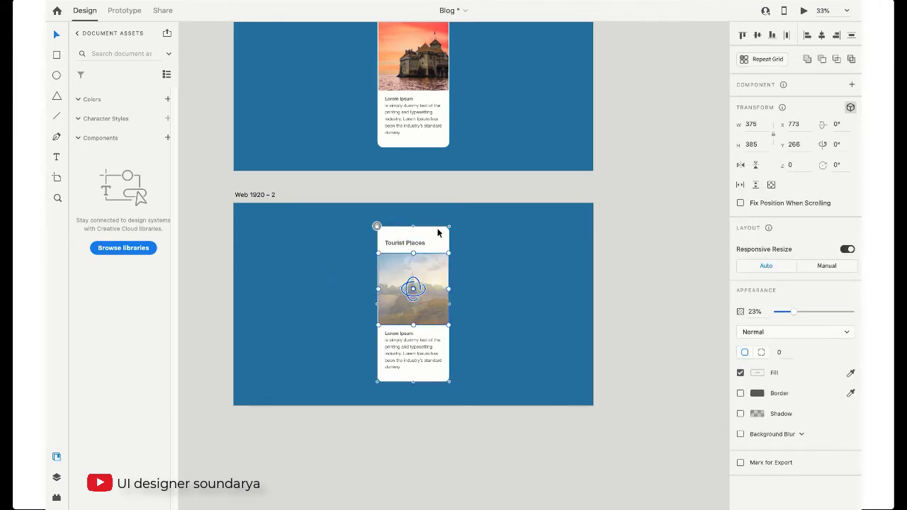
drag(788, 316, 707, 318)
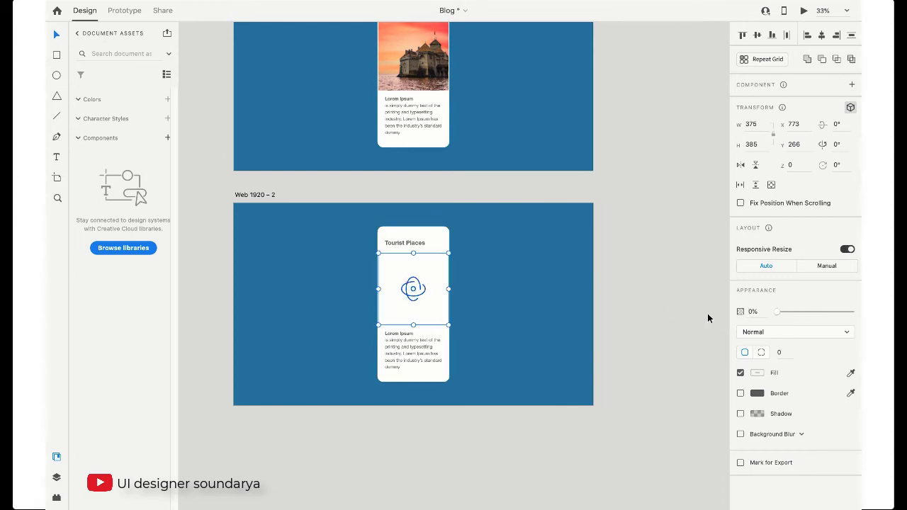
click(219, 43)
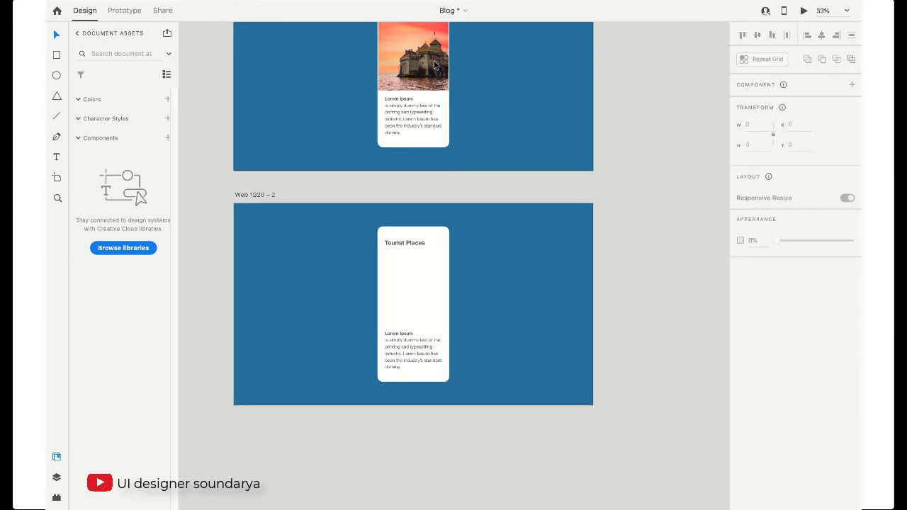
Link the Web 1920 – 1 artboard to Web 1920 – 2 with a Drag trigger and Auto-Animate.
click(125, 10)
click(569, 58)
drag(568, 117, 531, 234)
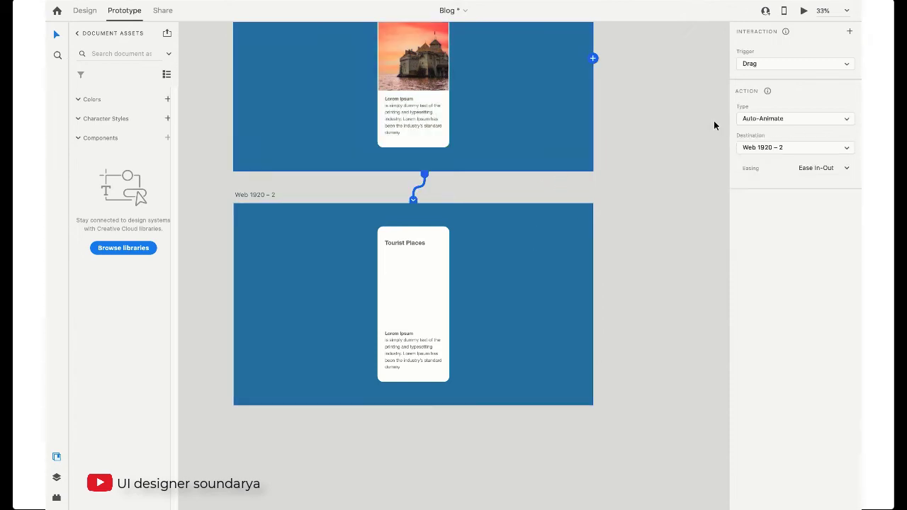
Preview the prototype, test the drag on the castle image, and close the preview.
click(803, 11)
drag(461, 213, 422, 181)
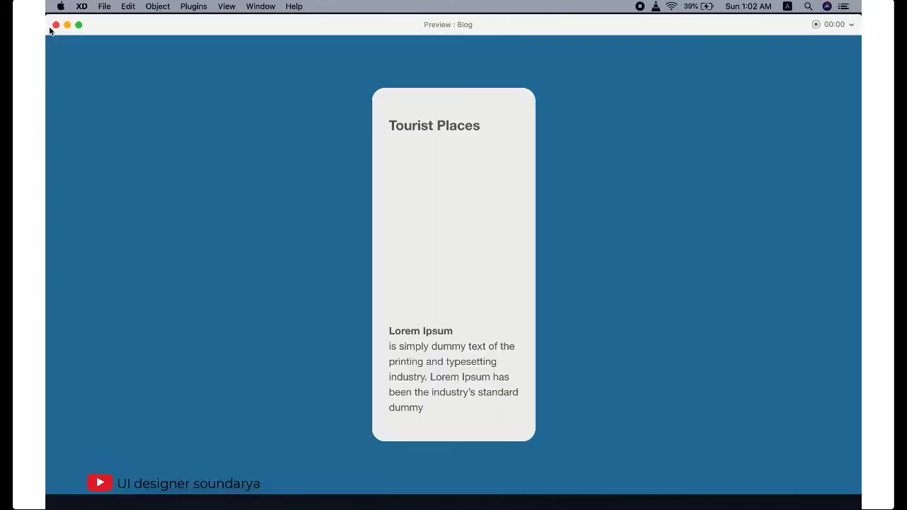
click(51, 30)
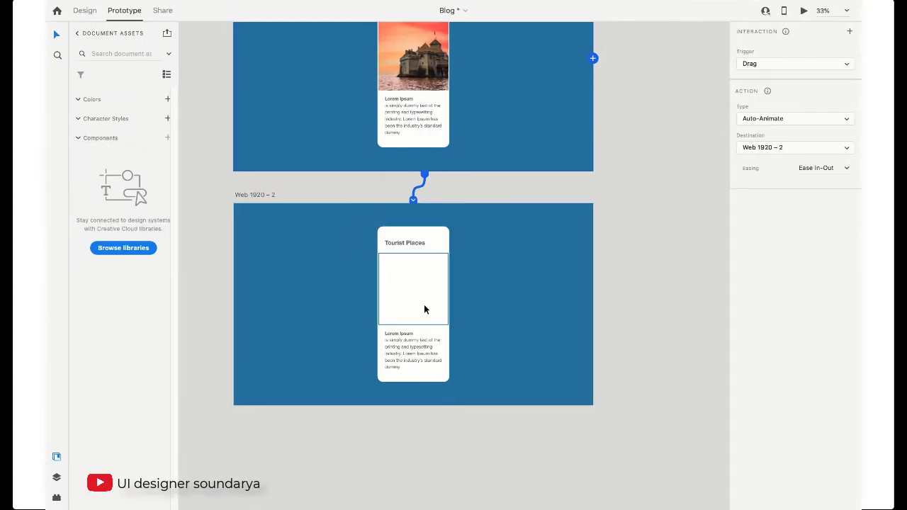
Revert the castle image's rotation and the underlying images' 0% opacity on Web 1920 – 2 in design mode.
click(382, 291)
click(85, 10)
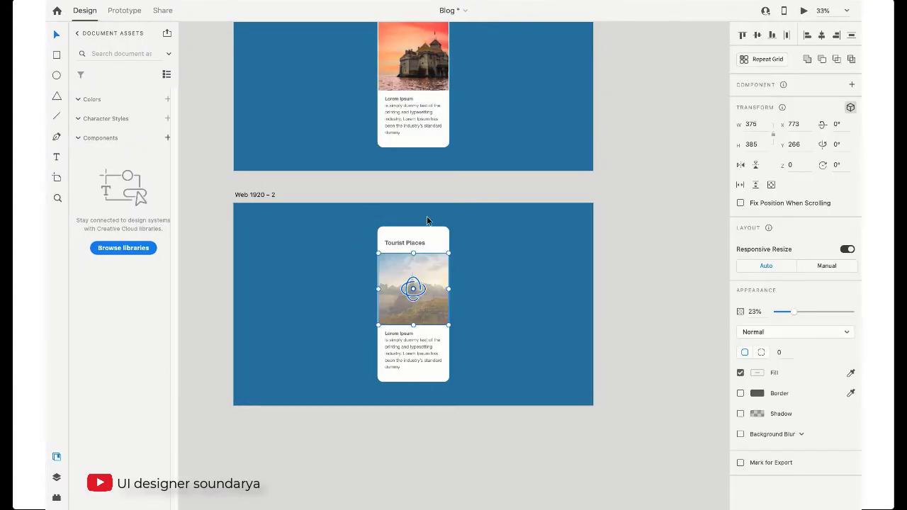
click(506, 295)
click(427, 299)
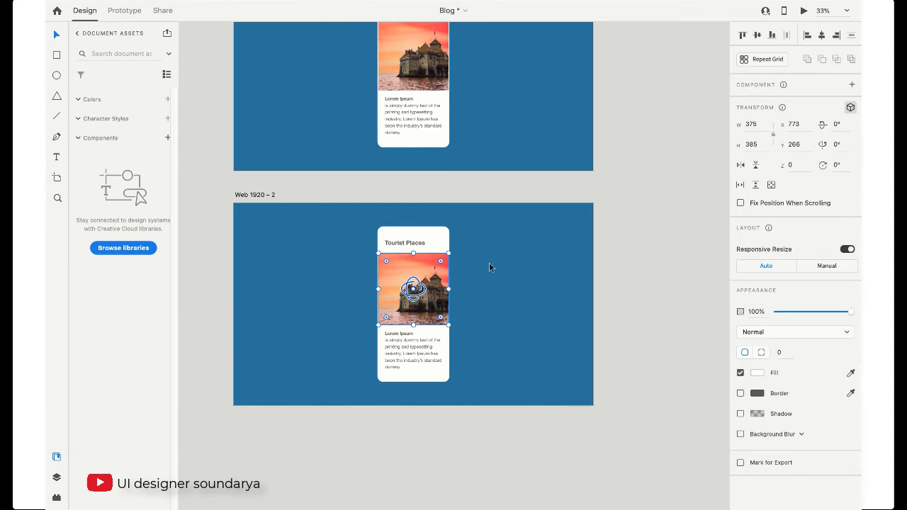
Rotate the castle image on Web 1920 – 2 to -90° about its vertical axis and set the mountain image's opacity to 100%.
drag(408, 291, 387, 300)
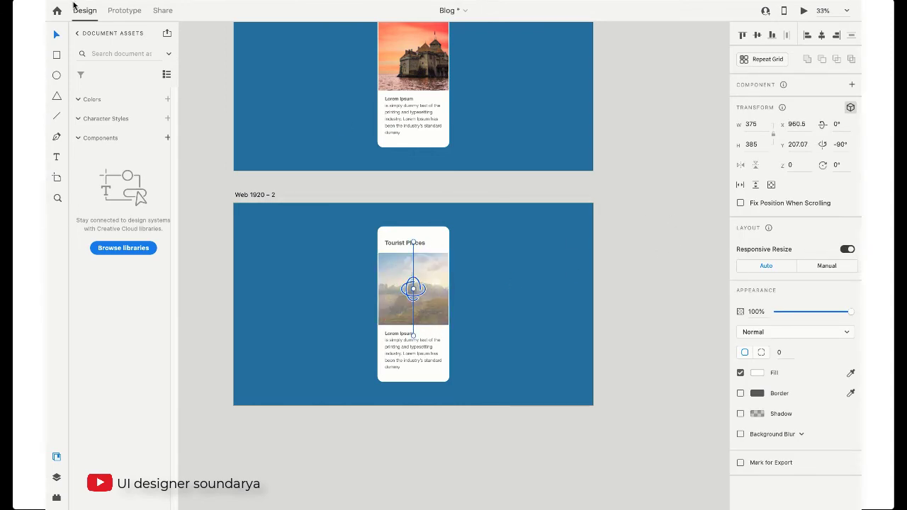
click(389, 257)
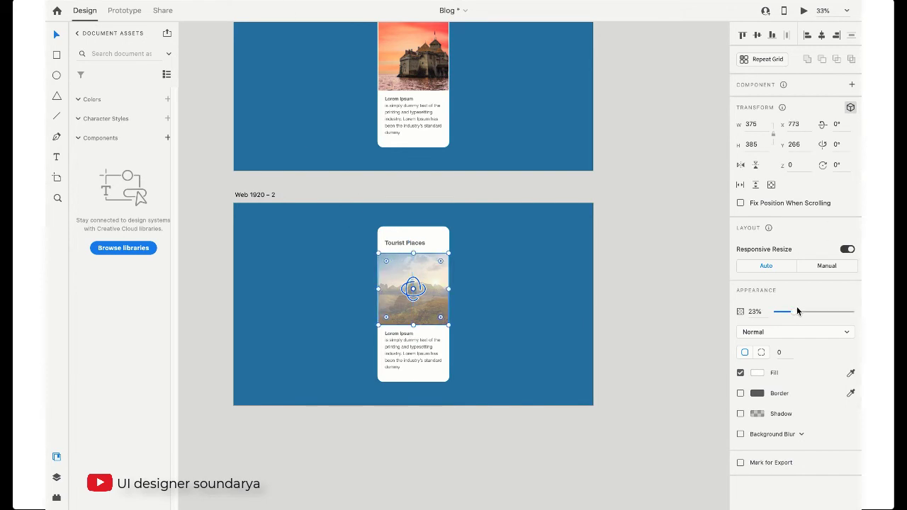
drag(797, 310, 852, 312)
Connect Web 1920 – 1 to Web 1920 – 2 with a Drag-triggered Auto-Animate action and preview the flip from castle to mountain.
click(125, 10)
drag(593, 58, 552, 234)
click(803, 12)
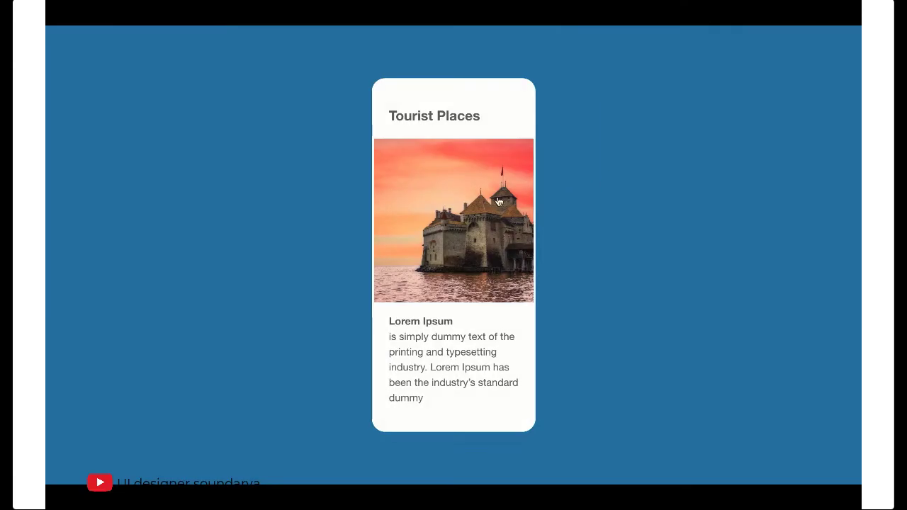
drag(375, 182, 244, 137)
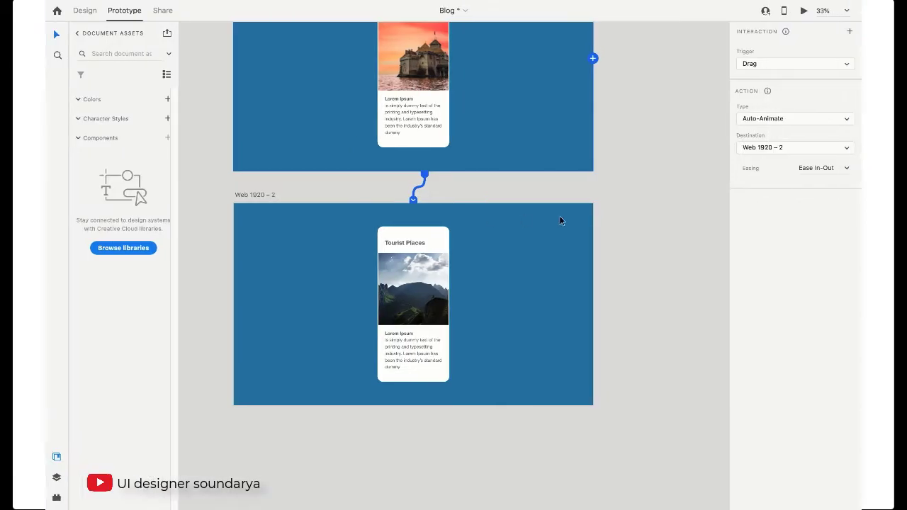
Duplicate the Web 1920 – 2 artboard directly below it as a third screen.
key(super+minus)
drag(320, 212, 306, 391)
click(95, 9)
click(307, 210)
drag(403, 365, 401, 178)
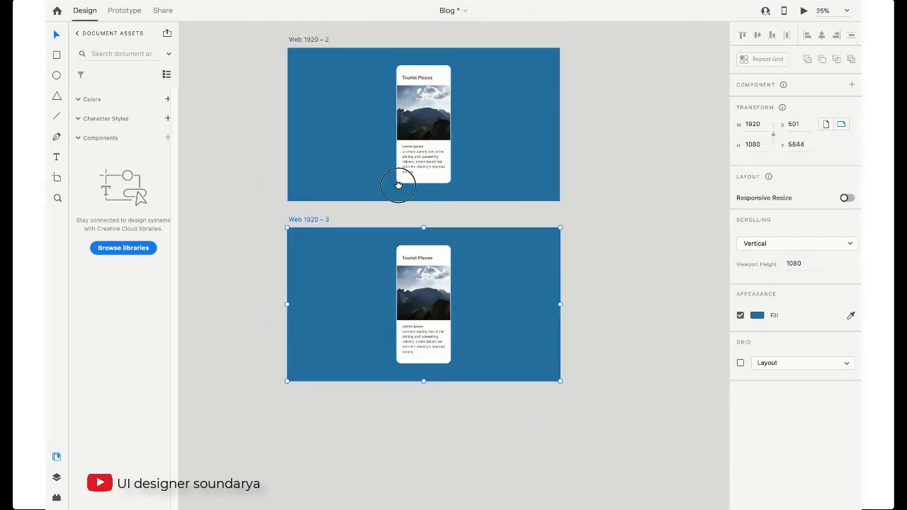
Move the mountain image on Web 1920 – 3 sideways to X 966, uncovering the faded image beneath.
click(440, 305)
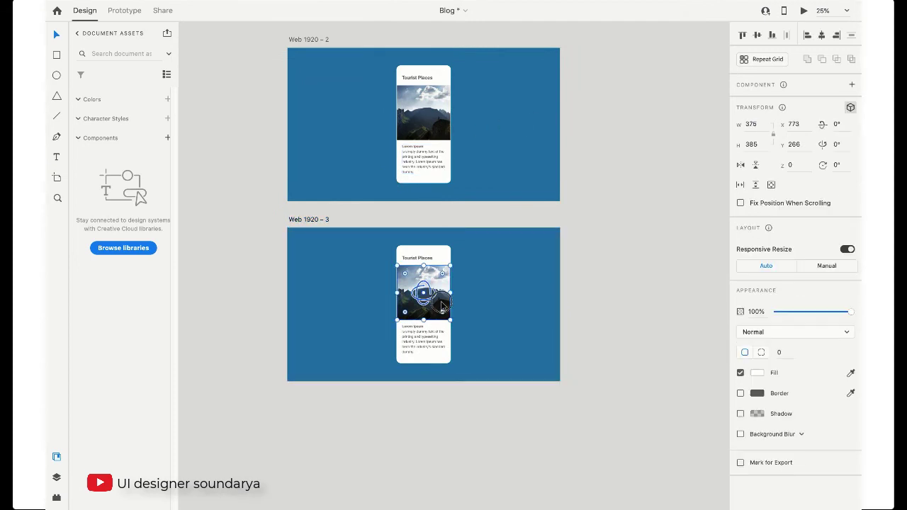
key(super+minus)
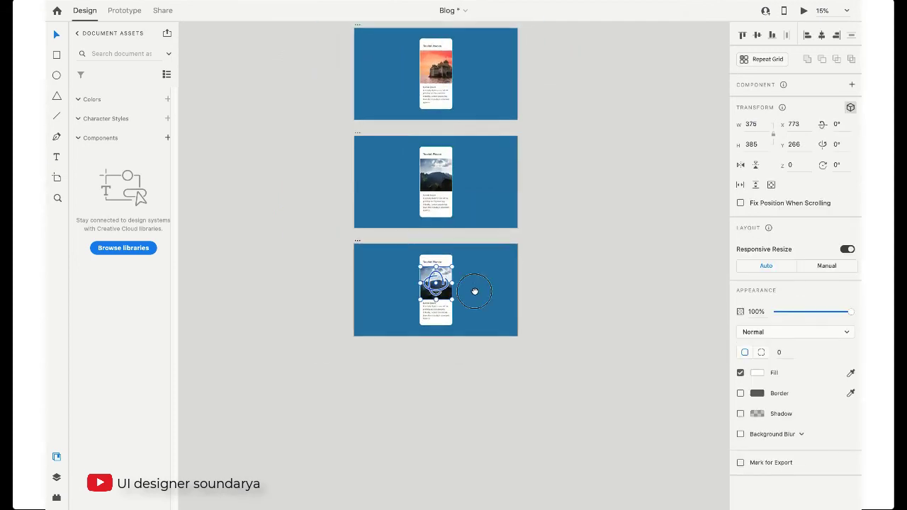
drag(474, 287, 479, 312)
key(super+plus)
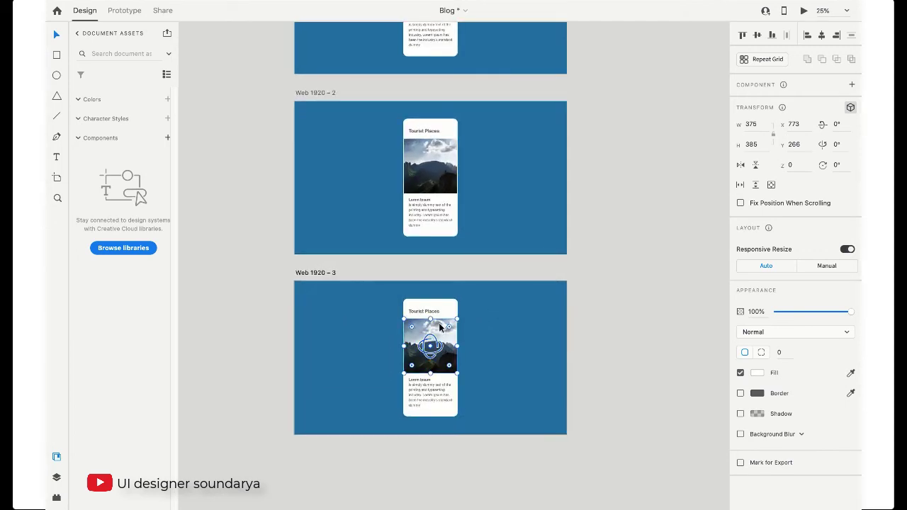
drag(434, 331, 463, 331)
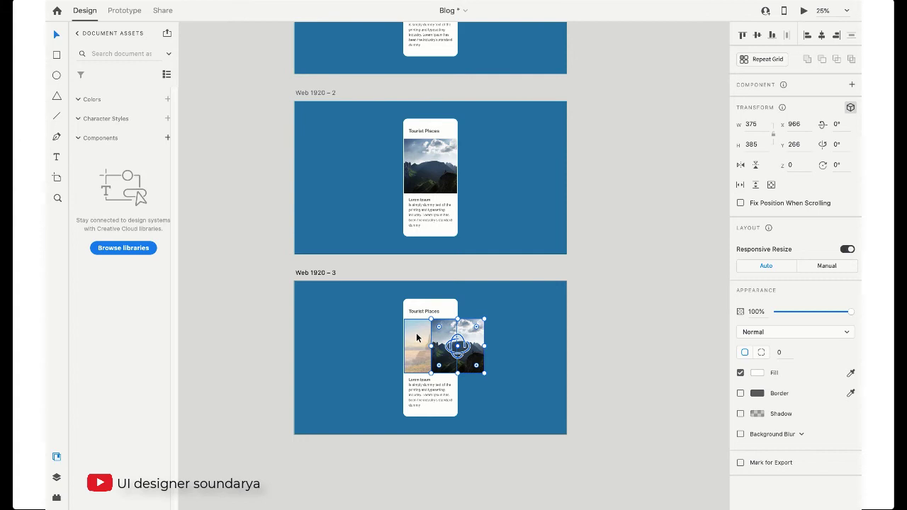
Set the faded church image on Web 1920 – 3 to 100% opacity.
key(super+minus)
key(super+plus)
click(420, 344)
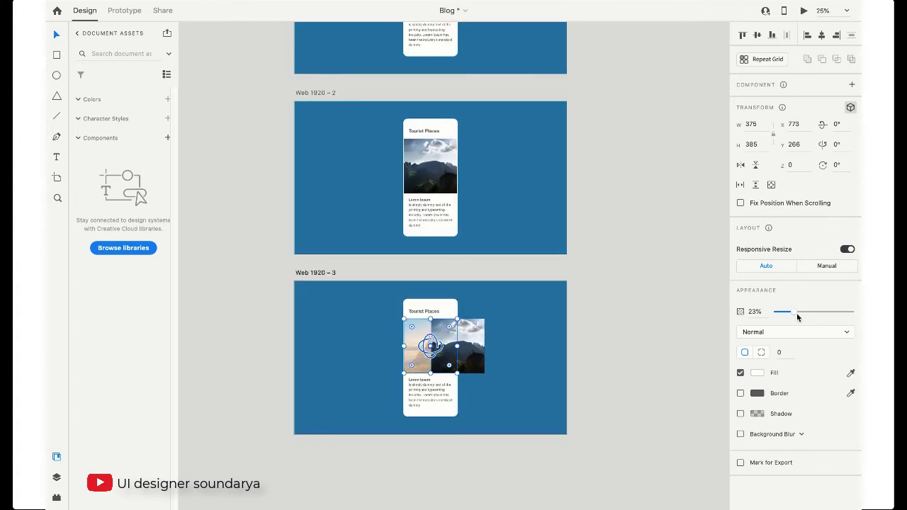
drag(797, 315, 854, 312)
Return the mountain image to the card on Web 1920 – 3 and rotate it to -90° about its vertical axis.
click(474, 344)
drag(472, 338, 416, 354)
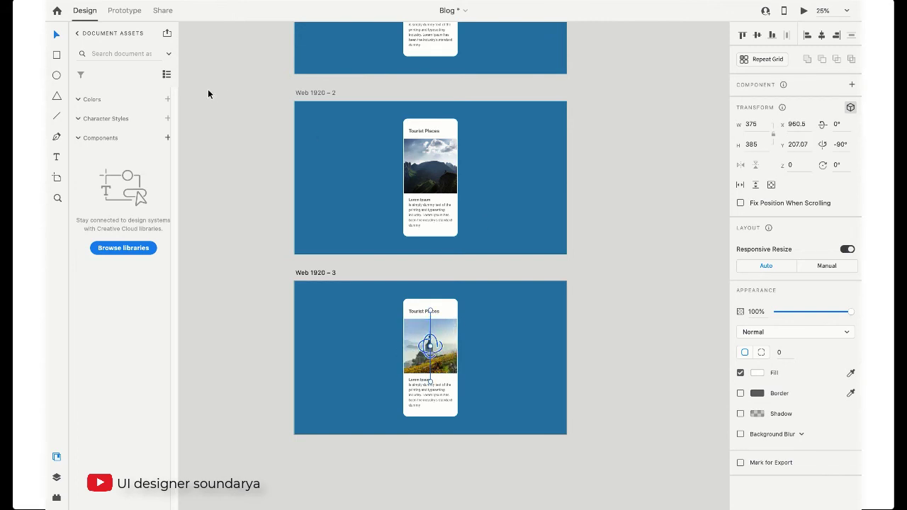
click(211, 187)
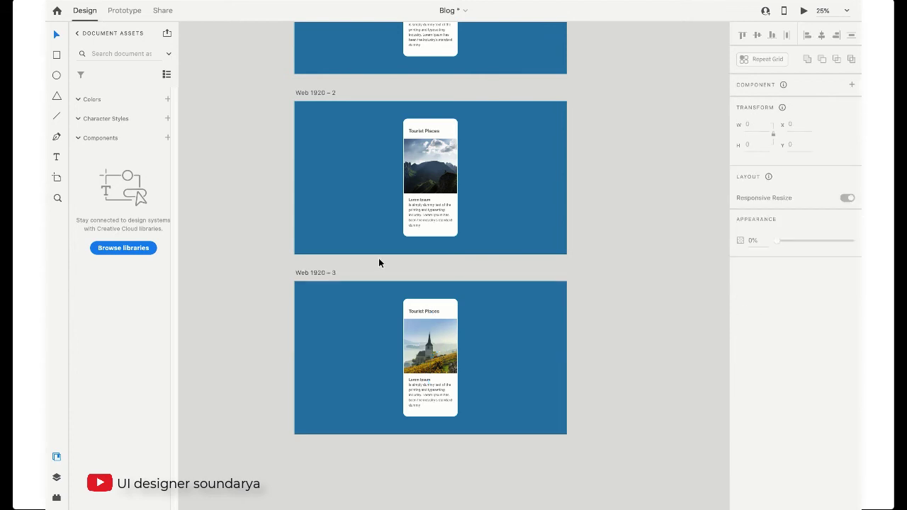
Link the Web 1920 – 2 artboard to Web 1920 – 3 with a Drag trigger and Auto-Animate.
click(127, 10)
click(529, 172)
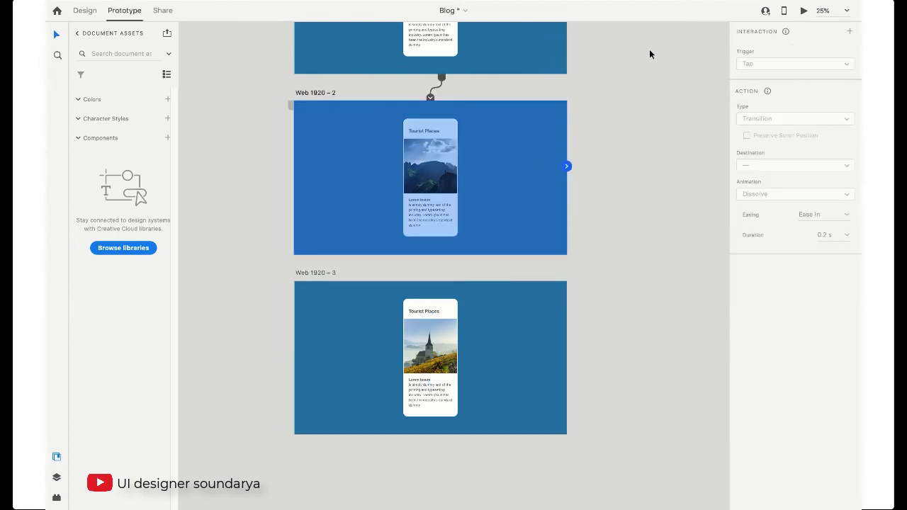
drag(568, 170, 500, 320)
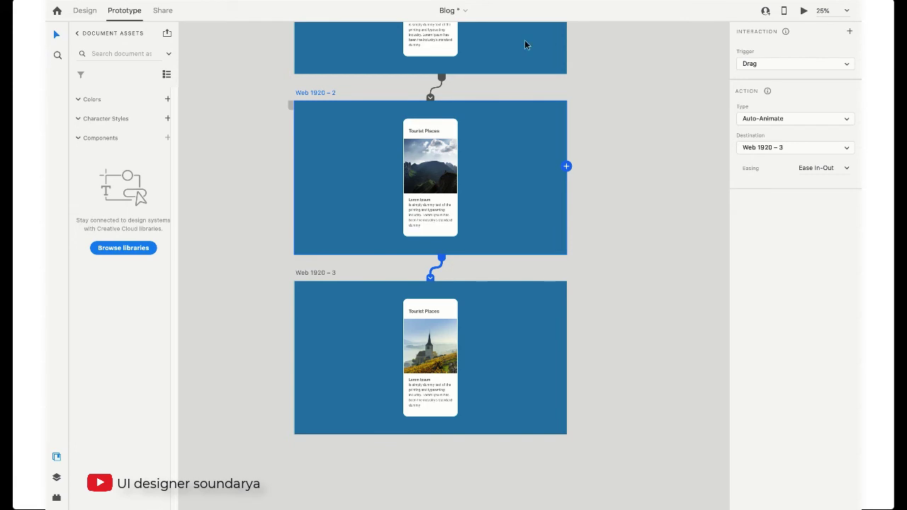
Move the mountain image aside on Web 1920 – 2 and set the church image's opacity to 0%.
click(84, 9)
drag(433, 169, 493, 173)
key(super+z)
click(431, 174)
drag(794, 310, 753, 312)
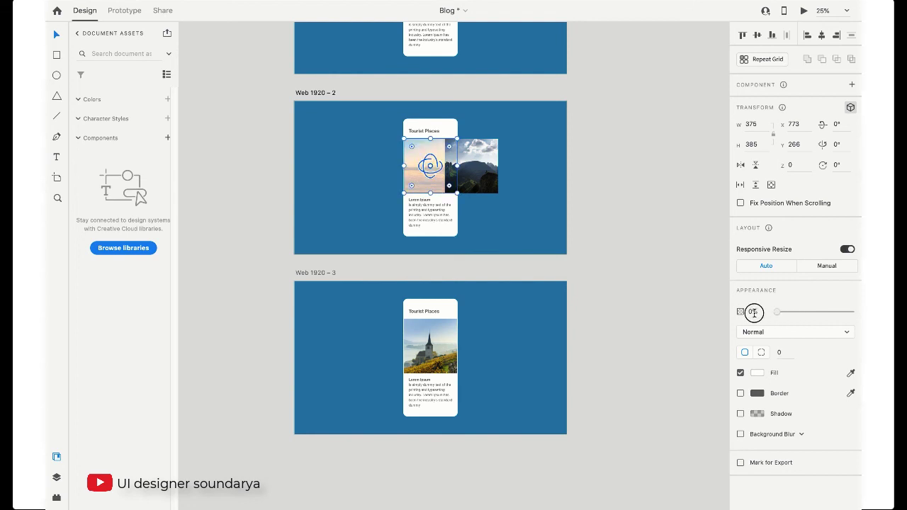
Set the remaining images beneath on Web 1920 – 2 to 0% opacity and move the mountain image back over the card.
drag(379, 172, 421, 182)
drag(792, 312, 718, 309)
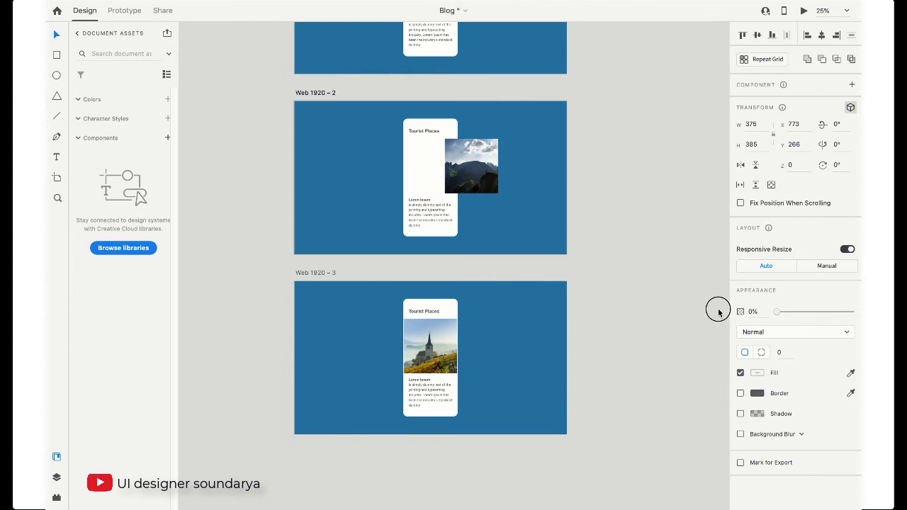
click(559, 211)
drag(488, 181, 447, 181)
click(607, 200)
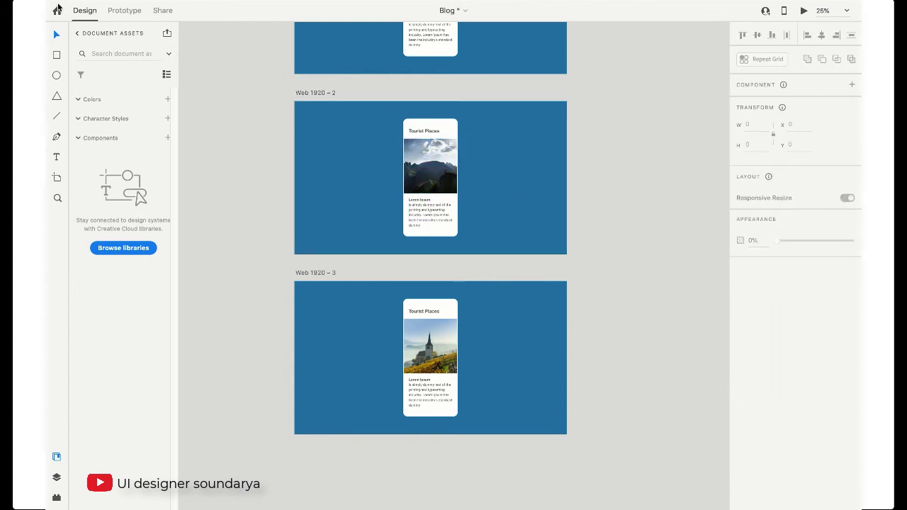
Preview the prototype from the first artboard and swipe through the card images to test the flips, then close the preview.
click(311, 48)
click(142, 11)
click(368, 142)
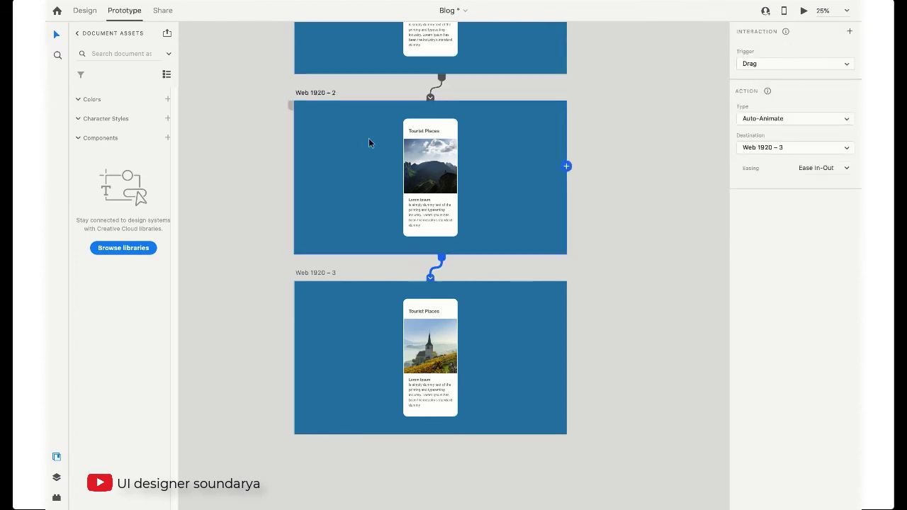
click(420, 54)
click(803, 11)
drag(509, 205, 355, 188)
drag(493, 238, 315, 209)
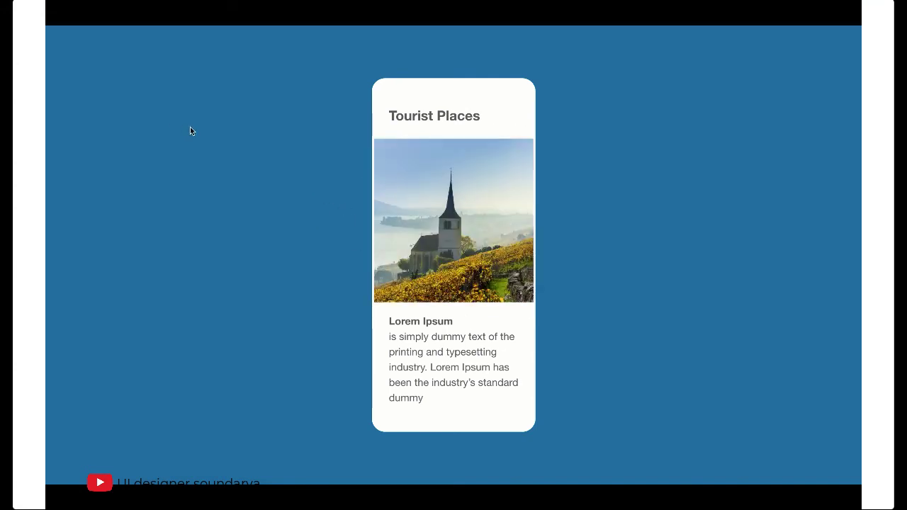
key(Escape)
click(54, 23)
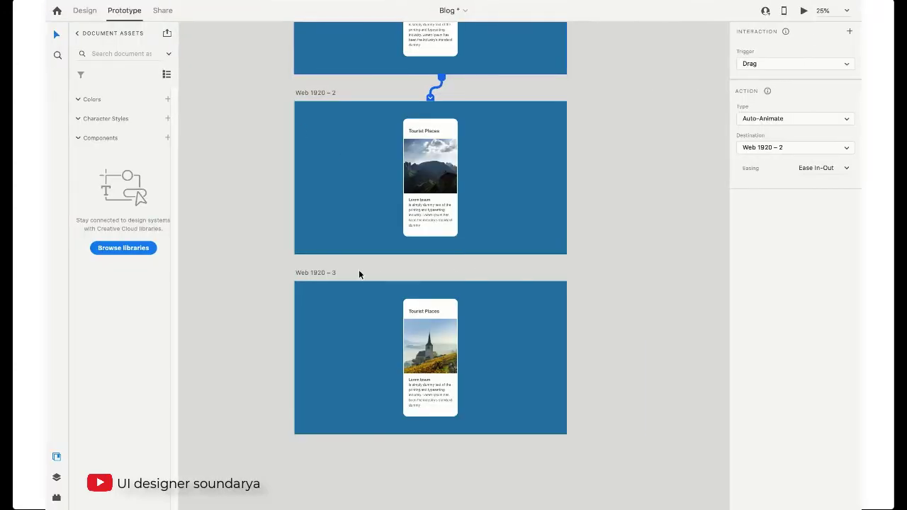
Duplicate the Web 1920 – 3 artboard and place the copy directly below it.
click(330, 274)
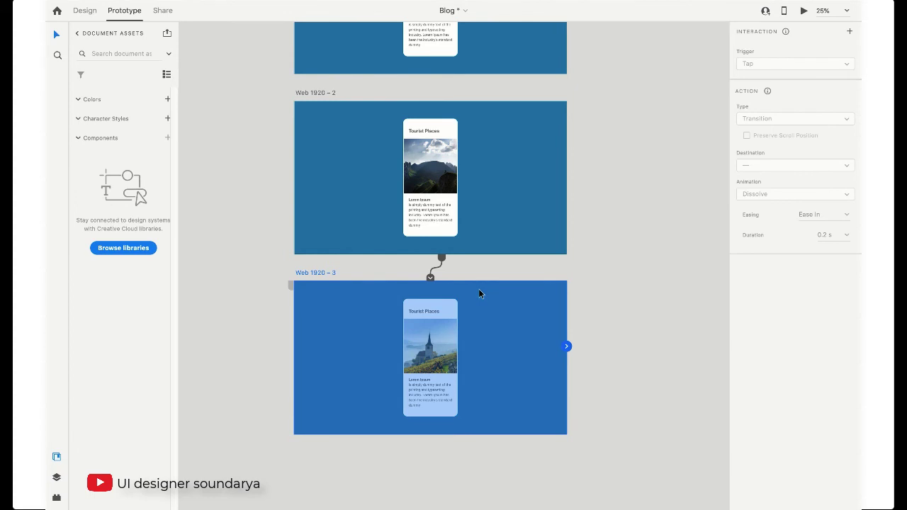
click(84, 11)
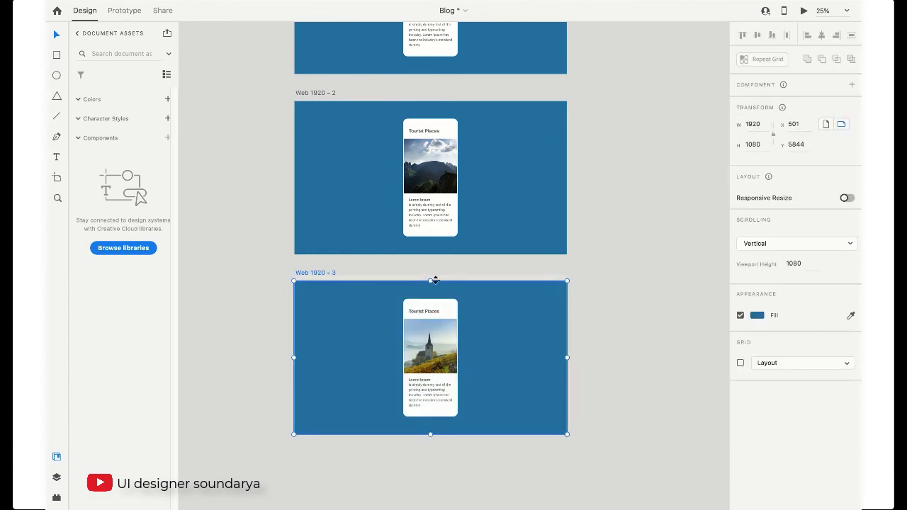
scroll(407, 137, down, 4)
click(331, 135)
drag(330, 136, 331, 316)
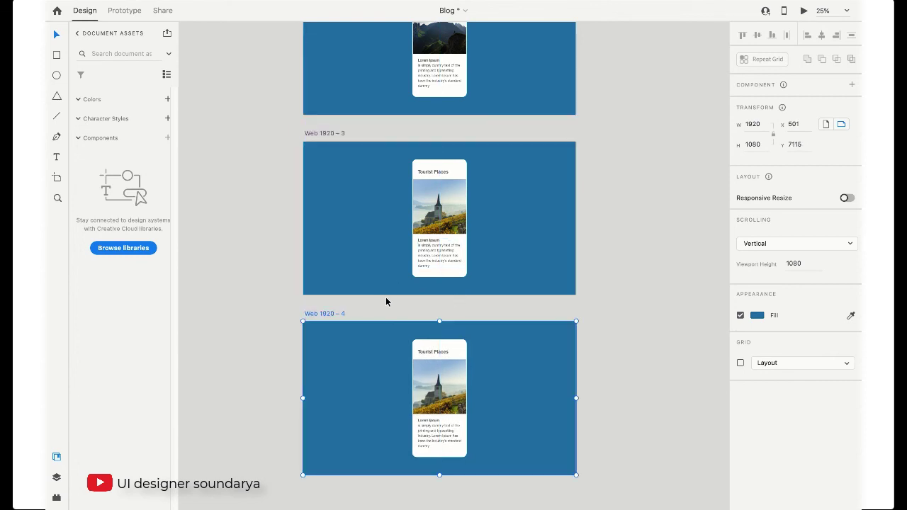
Move the church image aside on Web 1920 – 4 and set the sunset image's opacity to 100%.
click(451, 398)
drag(453, 398, 493, 402)
click(443, 390)
drag(792, 312, 852, 312)
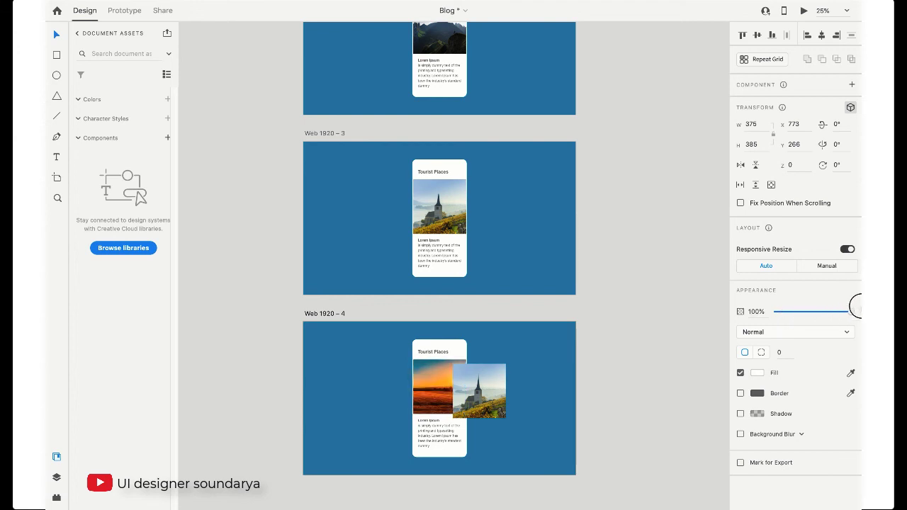
Return the church image to the card on Web 1920 – 4 and rotate it to -90° about its vertical axis.
drag(489, 397, 449, 396)
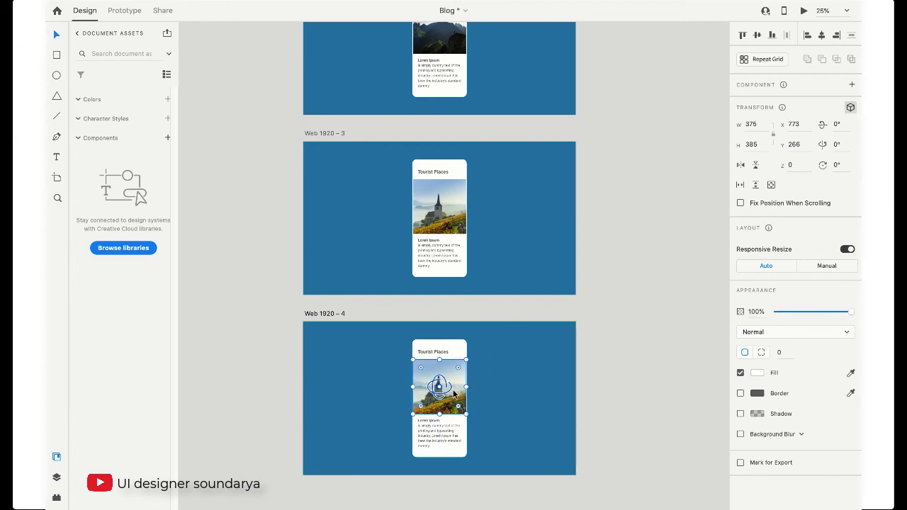
drag(449, 390, 427, 388)
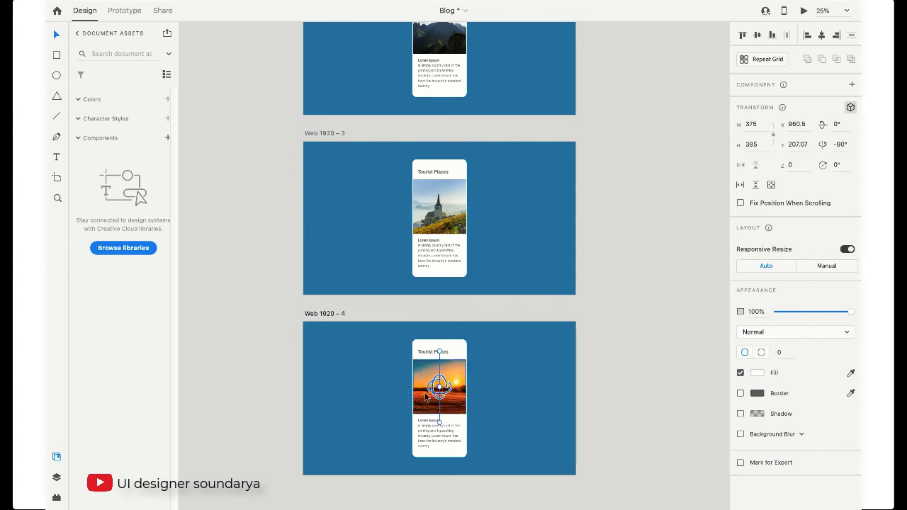
Link the Web 1920 – 3 artboard to Web 1920 – 4 in the prototype.
click(133, 14)
click(527, 199)
drag(577, 204, 496, 383)
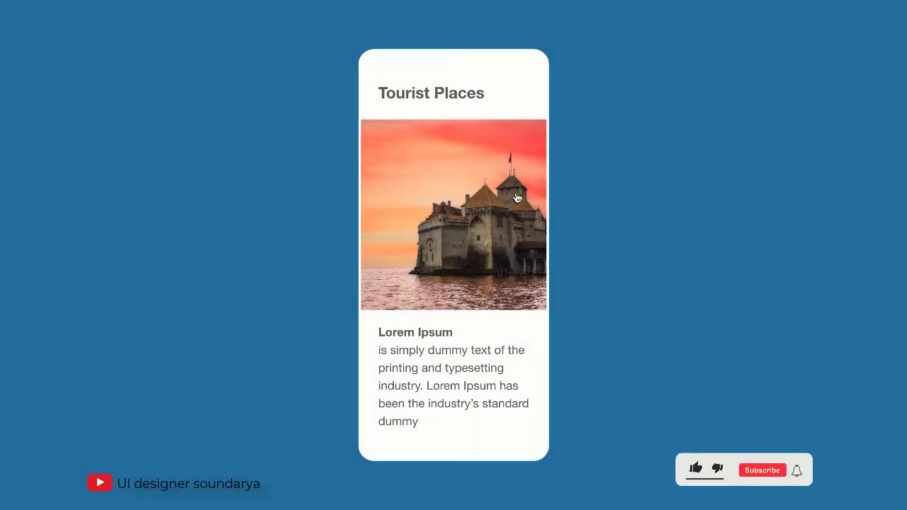
Test the full flip sequence in the preview by swiping from the castle image through to the sunset image.
drag(529, 236, 248, 221)
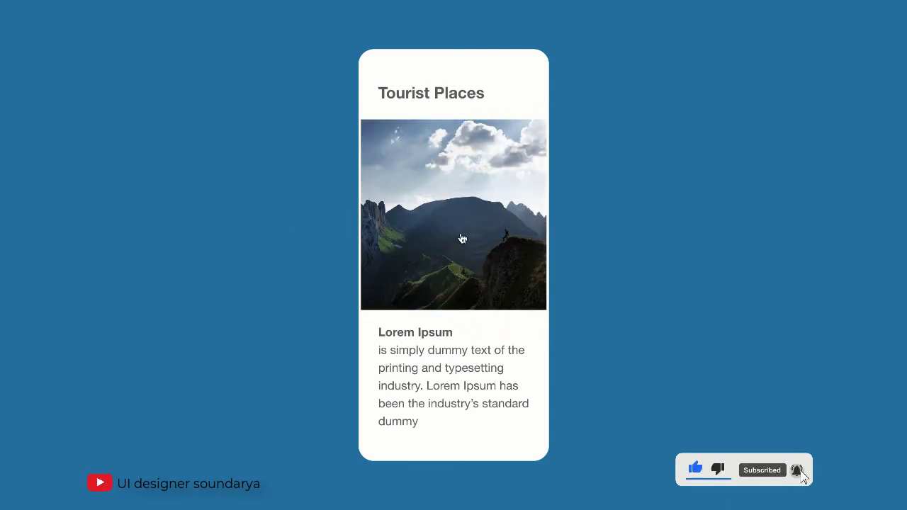
drag(508, 246, 461, 252)
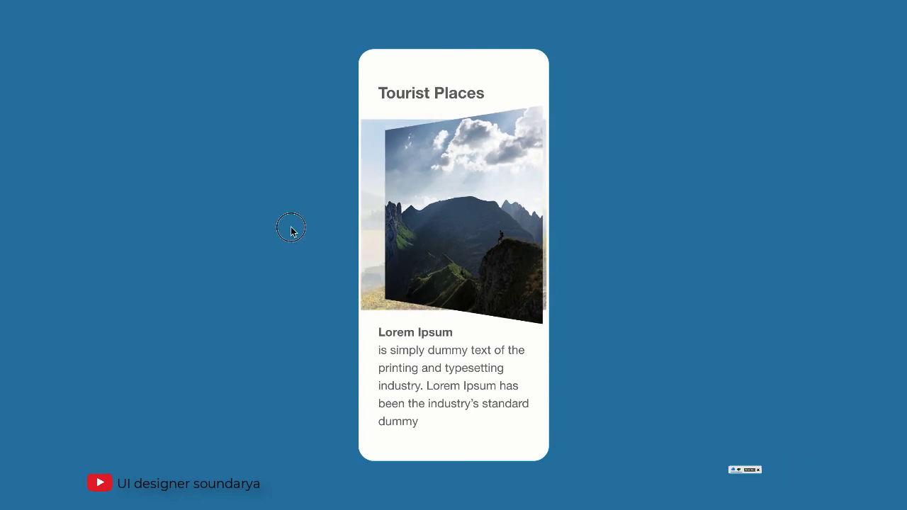
drag(480, 238, 232, 210)
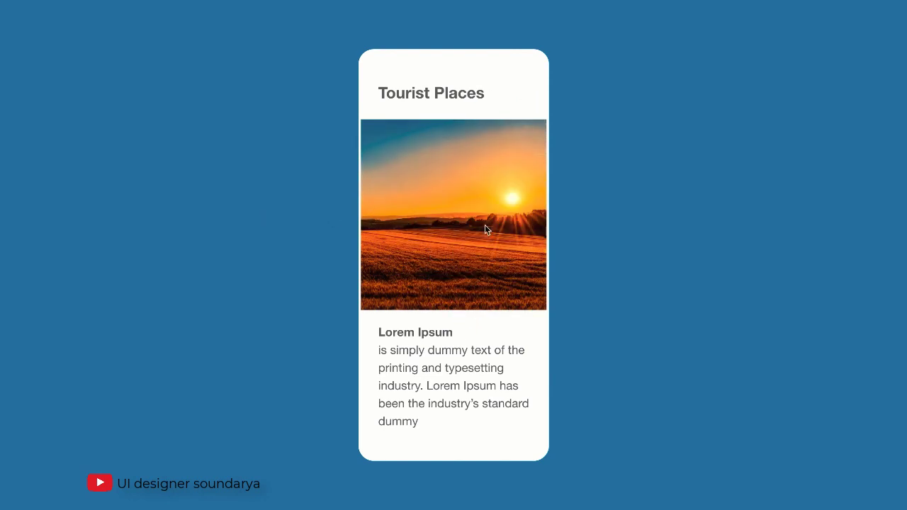